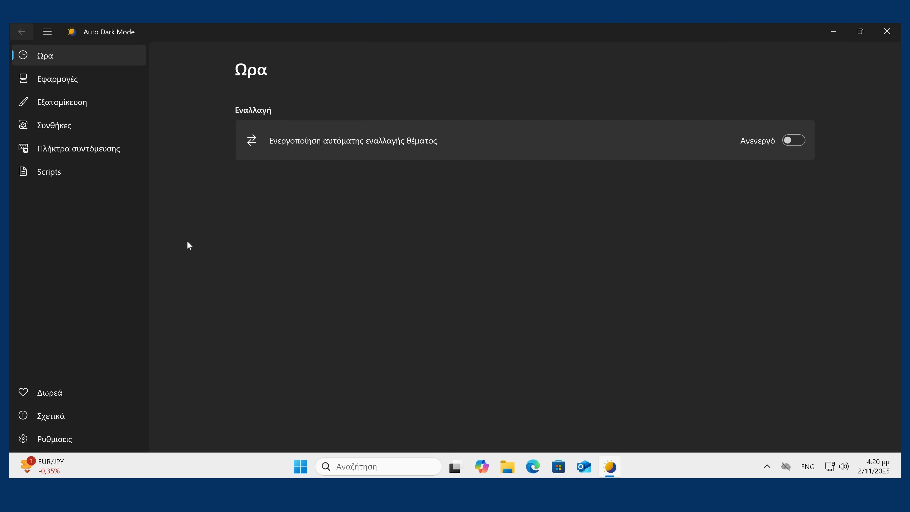
Step: Enable automatic theme switching from sunset to sunrise using the location service and allow access to the location
{"action": "left_click", "coordinate": [793, 140]}
{"action": "key", "text": "Num_Lock"}
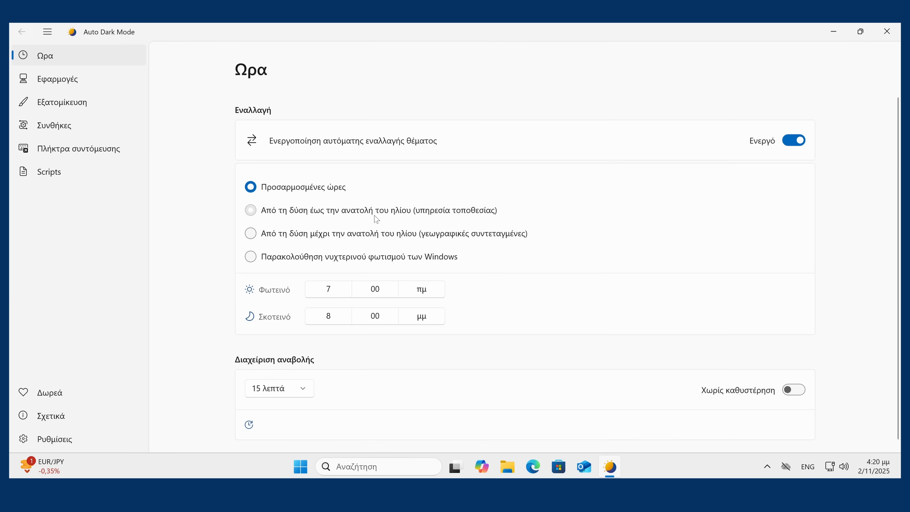
{"action": "left_click", "coordinate": [374, 215]}
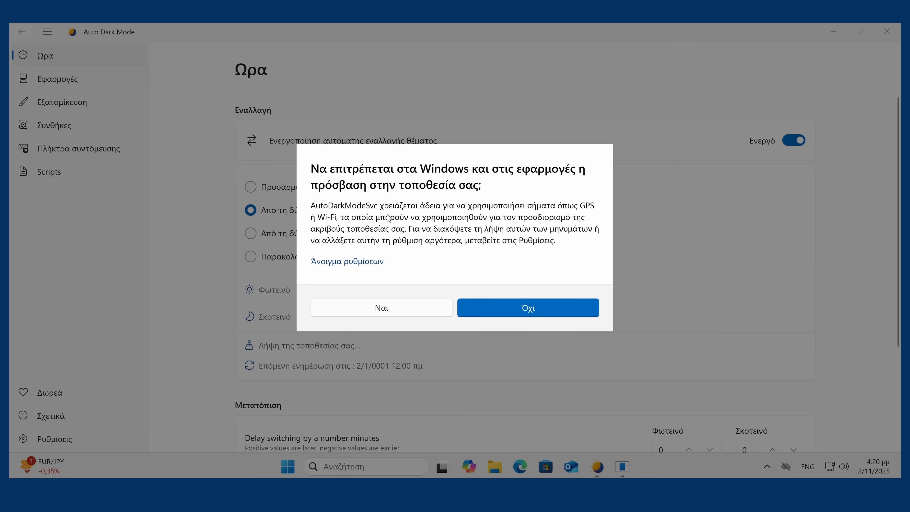
{"action": "left_click", "coordinate": [416, 310]}
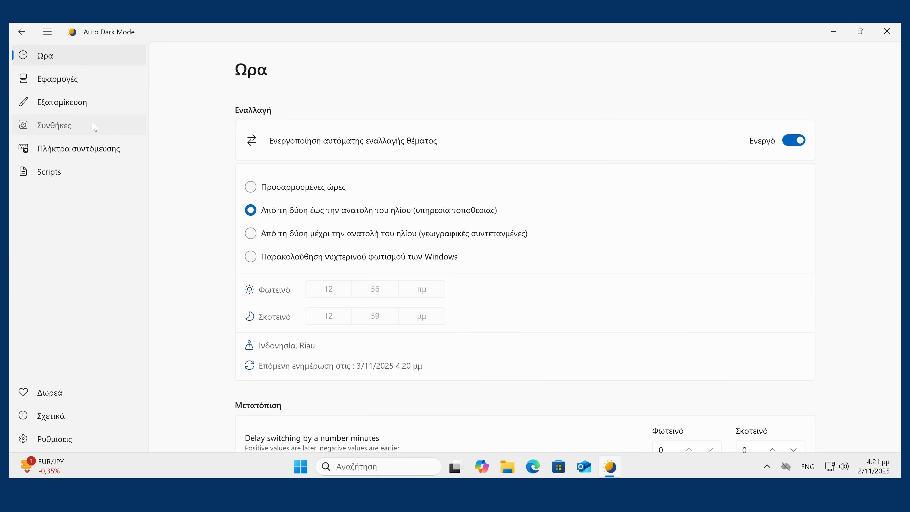
Step: Look through the hotkey settings and the personalization options, then open the wallpaper selection
{"action": "left_click", "coordinate": [71, 125]}
{"action": "left_click", "coordinate": [90, 150]}
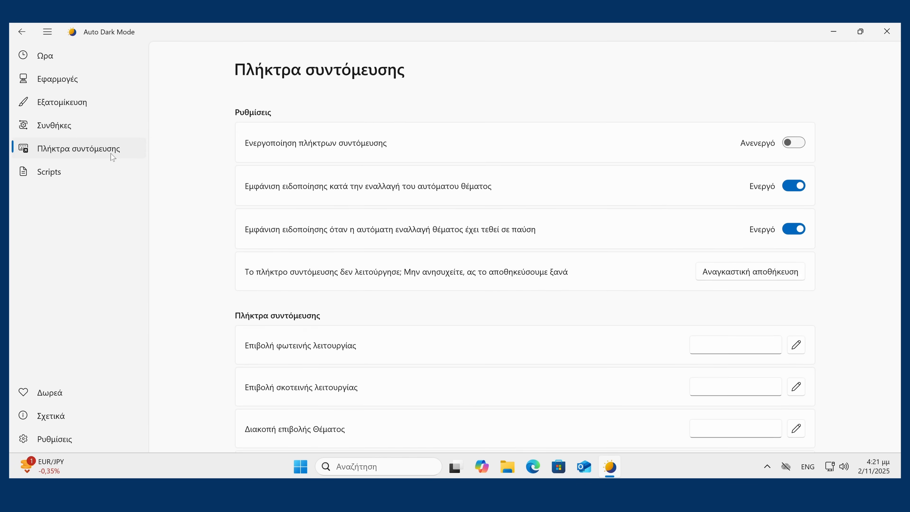
{"action": "scroll", "coordinate": [727, 301], "scroll_direction": "down", "scroll_amount": 3}
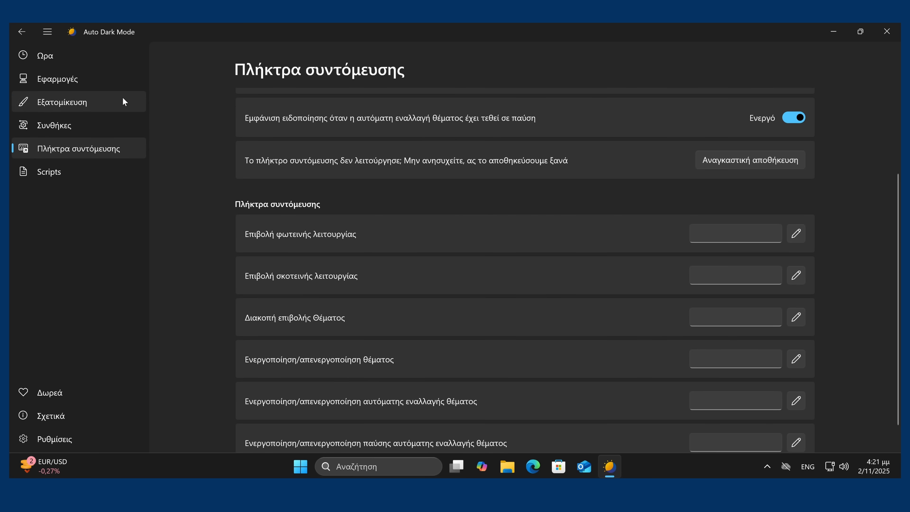
{"action": "left_click", "coordinate": [86, 102]}
{"action": "key", "text": "Num_Lock"}
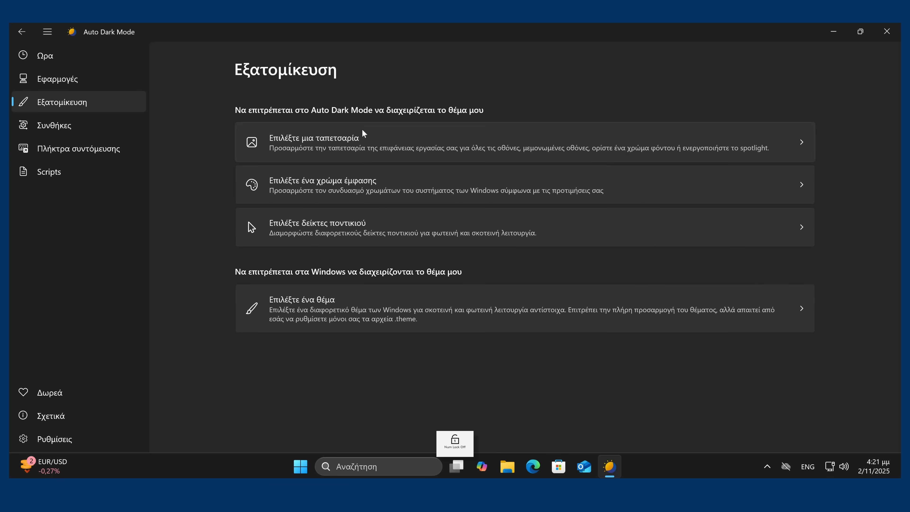
{"action": "left_click", "coordinate": [357, 137]}
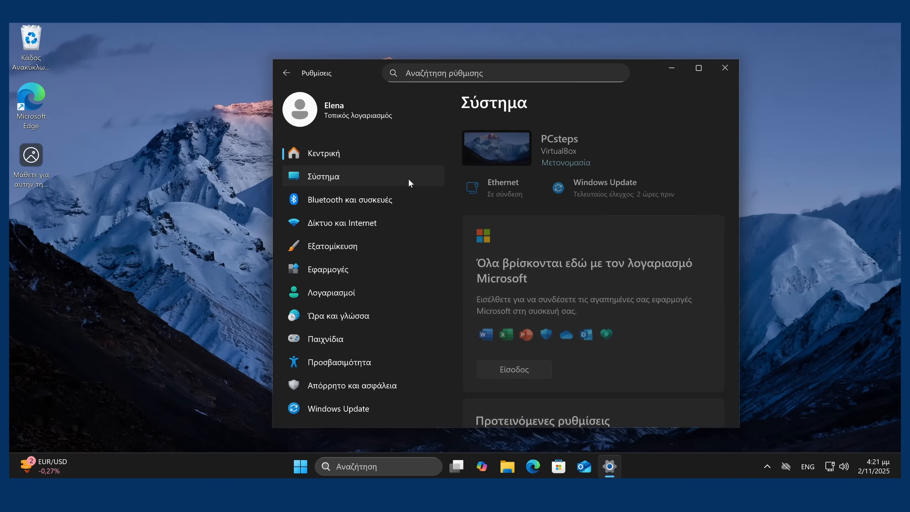
Step: In Windows Settings, disable all three additional notification settings: the welcome experience, device setup suggestions, and tips and suggestions
{"action": "scroll", "coordinate": [525, 294], "scroll_direction": "down", "scroll_amount": 2}
{"action": "left_click", "coordinate": [536, 301]}
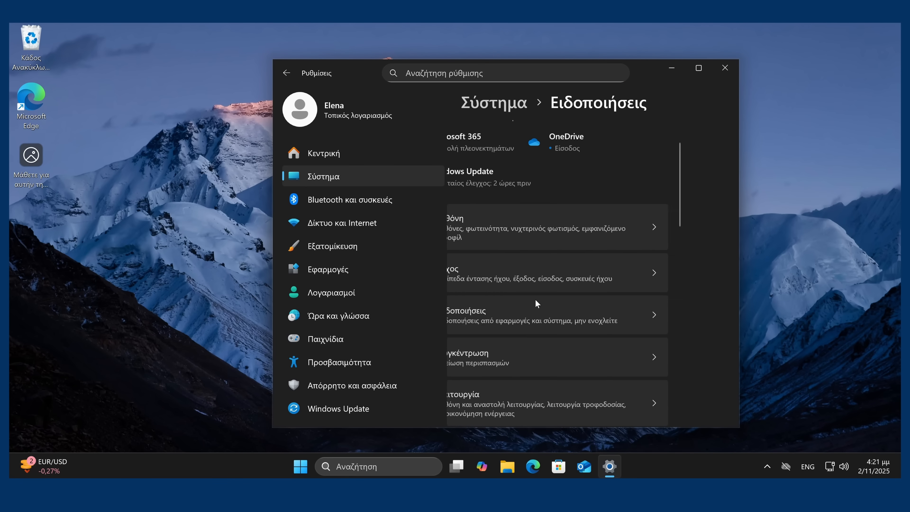
{"action": "scroll", "coordinate": [533, 285], "scroll_direction": "down", "scroll_amount": 5}
{"action": "scroll", "coordinate": [532, 281], "scroll_direction": "down", "scroll_amount": 6}
{"action": "scroll", "coordinate": [537, 277], "scroll_direction": "up", "scroll_amount": 1}
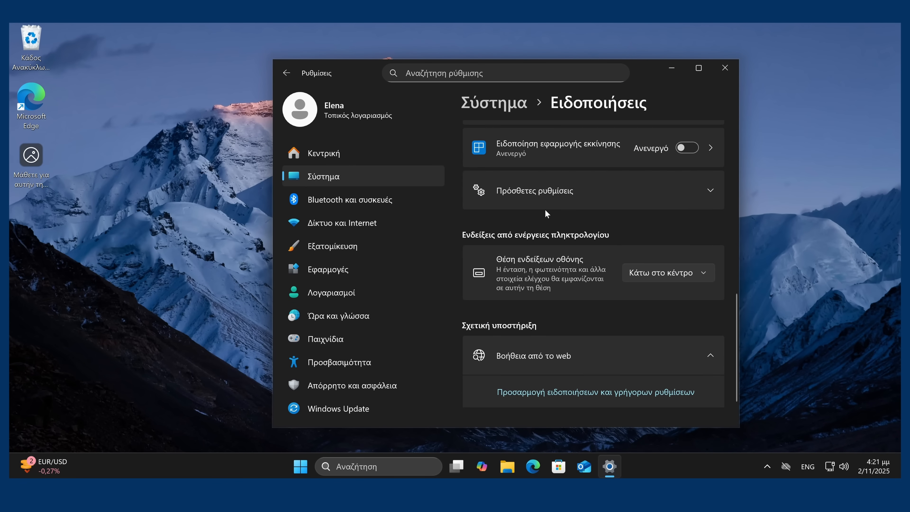
{"action": "left_click", "coordinate": [585, 194]}
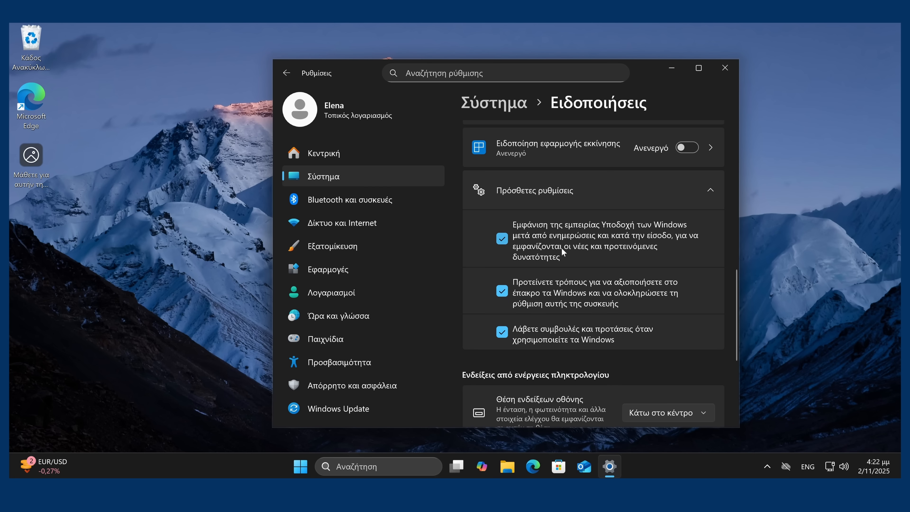
{"action": "left_click", "coordinate": [500, 238]}
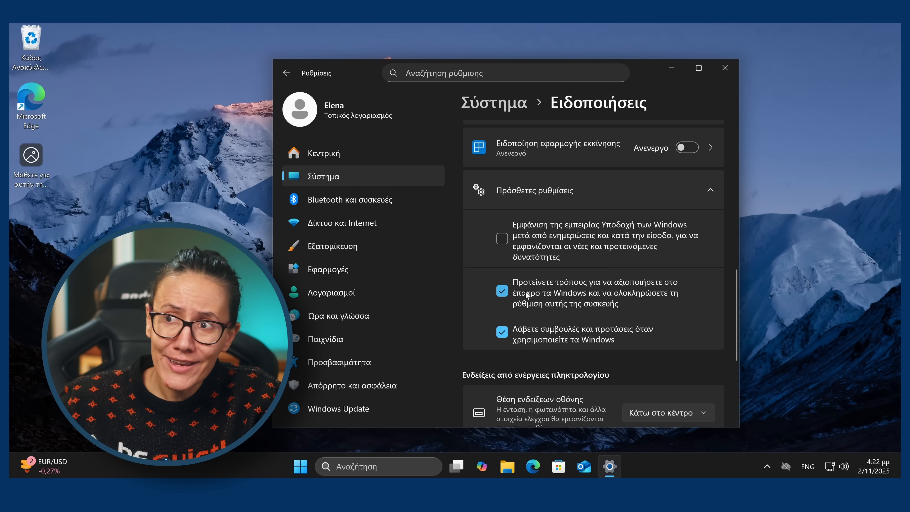
{"action": "left_click", "coordinate": [501, 291]}
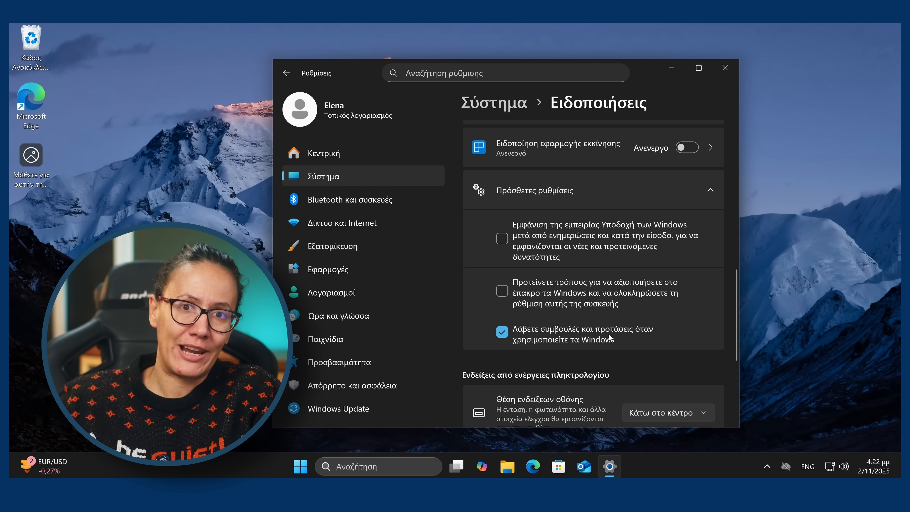
{"action": "left_click", "coordinate": [502, 332]}
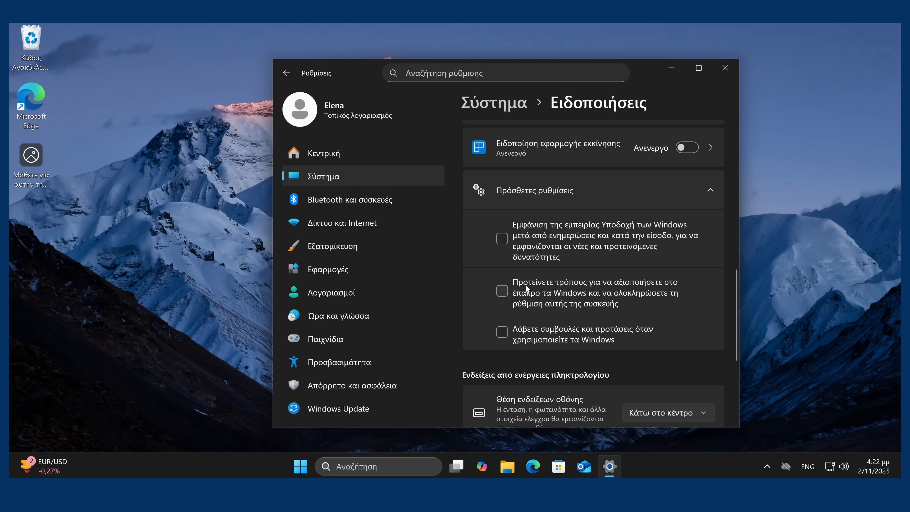
Step: Disable fun facts, tips and tricks on the lock screen (Οθόνη κλειδώματος)
{"action": "left_click", "coordinate": [358, 246]}
{"action": "scroll", "coordinate": [535, 304], "scroll_direction": "down", "scroll_amount": 6}
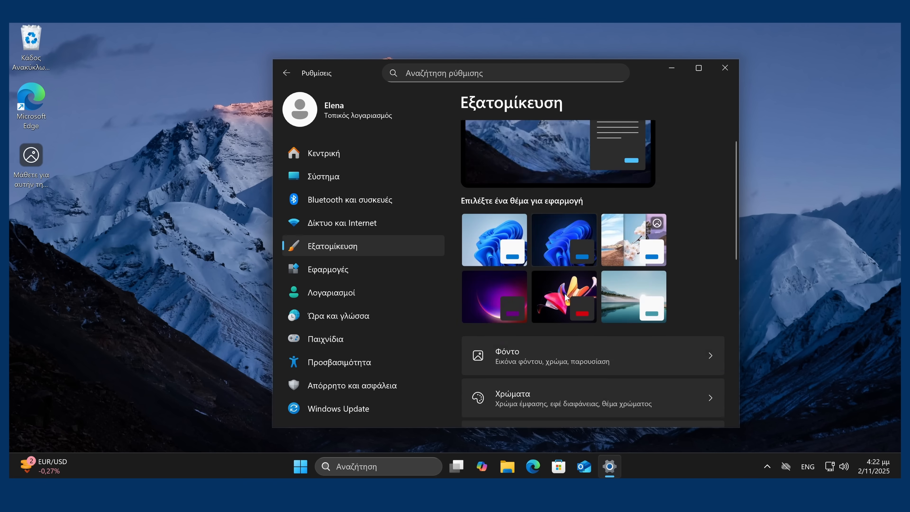
{"action": "left_click", "coordinate": [545, 321]}
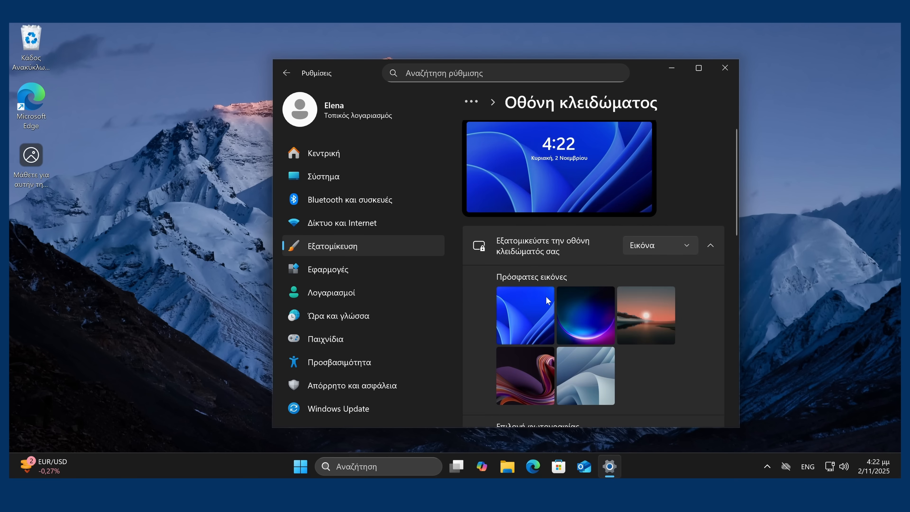
{"action": "scroll", "coordinate": [546, 296], "scroll_direction": "down", "scroll_amount": 5}
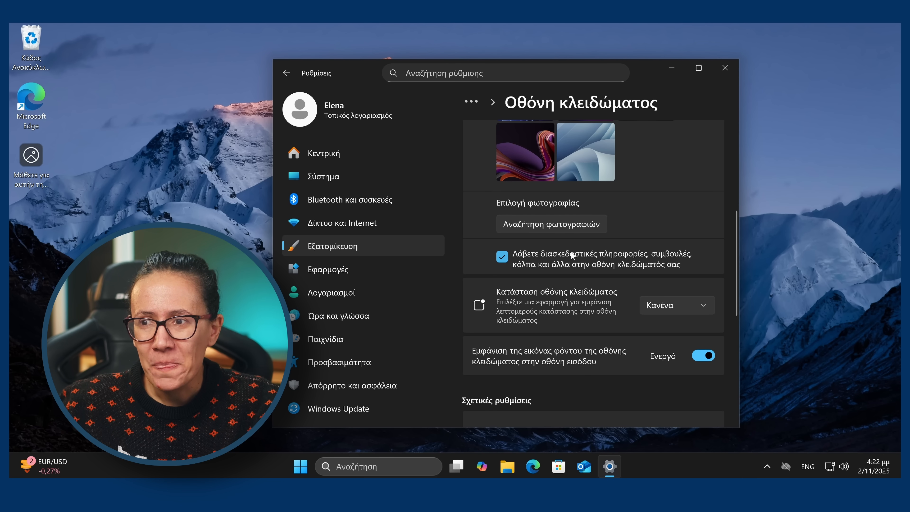
{"action": "left_click", "coordinate": [516, 257]}
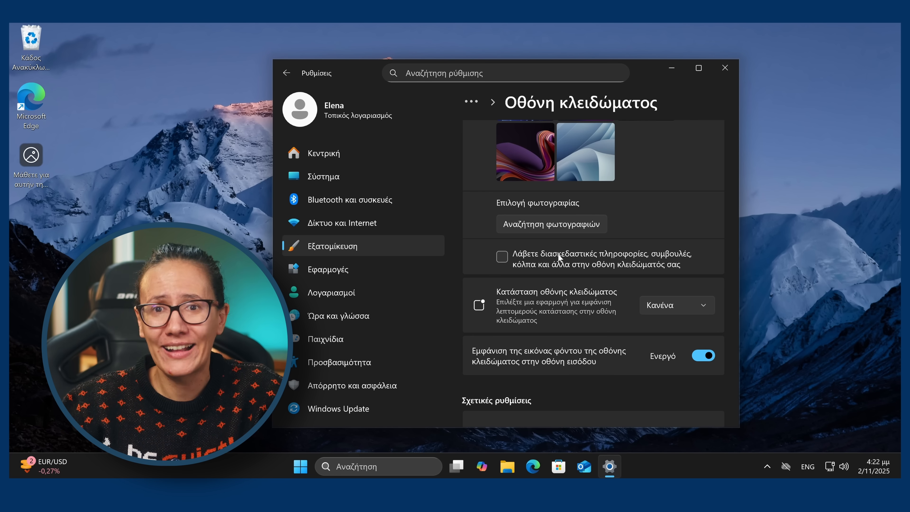
{"action": "scroll", "coordinate": [717, 122], "scroll_direction": "down", "scroll_amount": 2}
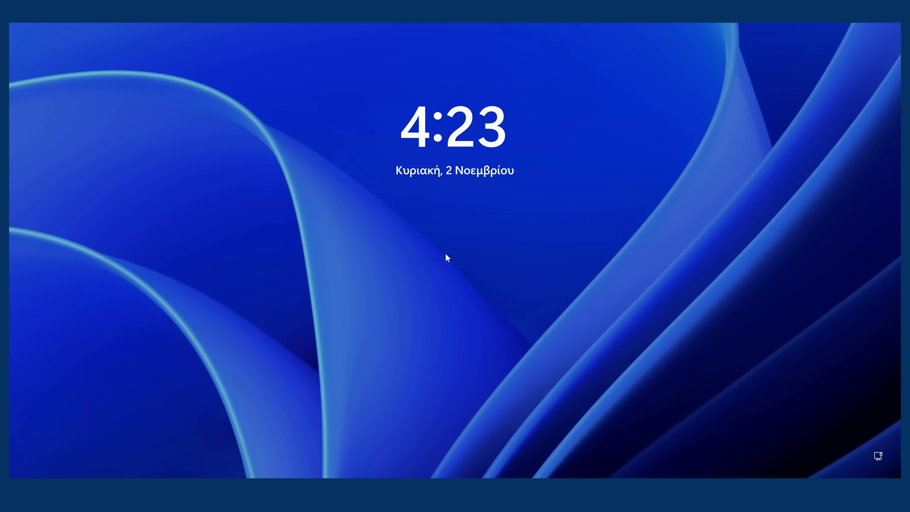
Step: Sign back in to Windows from the lock screen and close the Start menu
{"action": "left_click", "coordinate": [445, 253]}
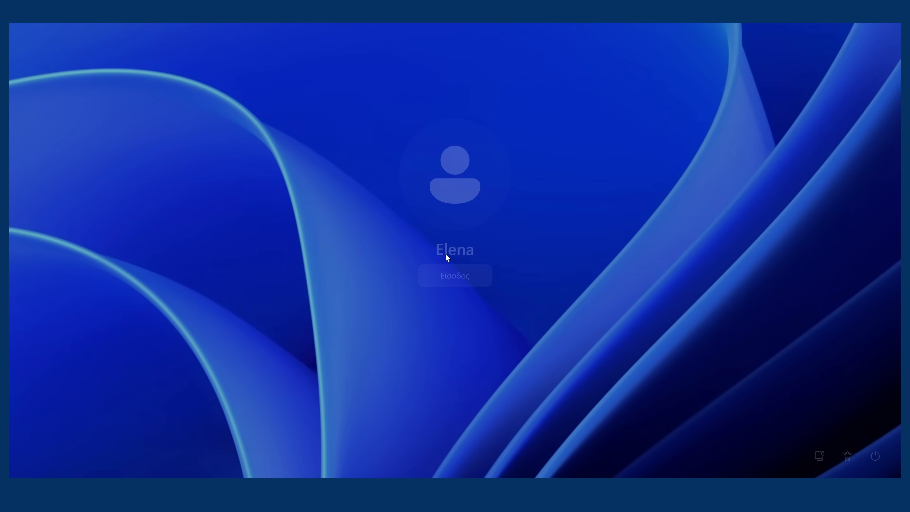
{"action": "left_click", "coordinate": [449, 278]}
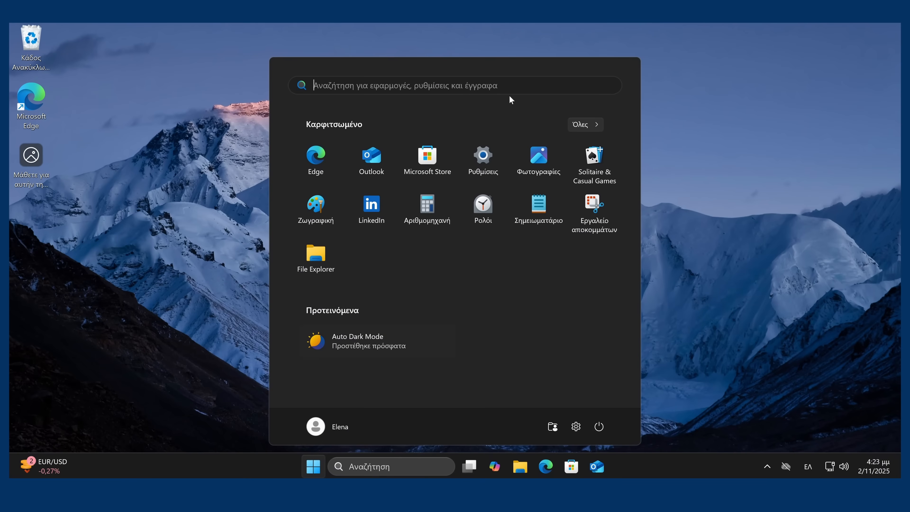
{"action": "left_click", "coordinate": [211, 199]}
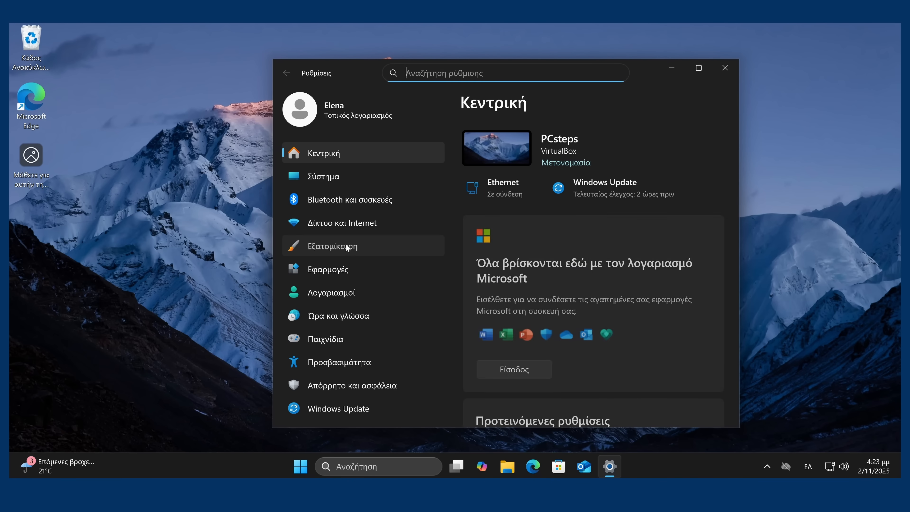
Step: In the Start (Έναρξη) personalization settings, turn off recommendations for tips, shortcuts and new apps
{"action": "left_click", "coordinate": [349, 247]}
{"action": "scroll", "coordinate": [572, 271], "scroll_direction": "down", "scroll_amount": 5}
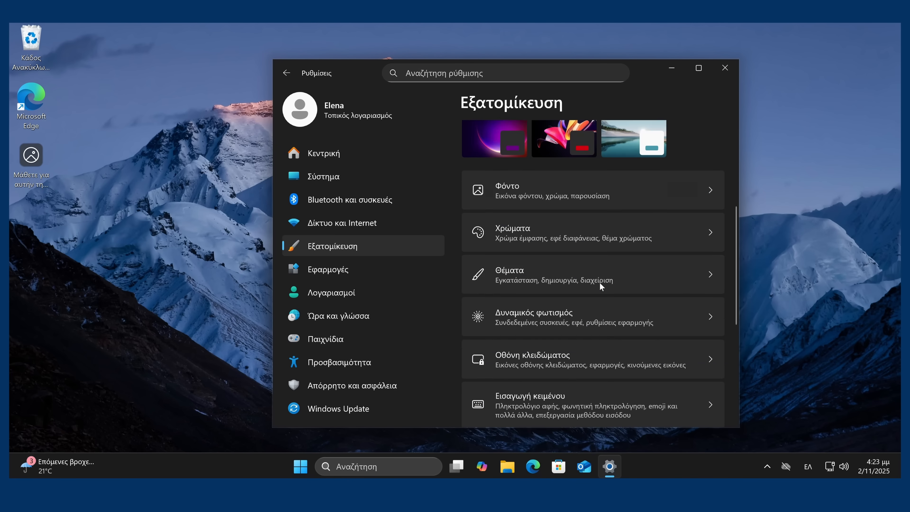
{"action": "scroll", "coordinate": [522, 362], "scroll_direction": "down", "scroll_amount": 1}
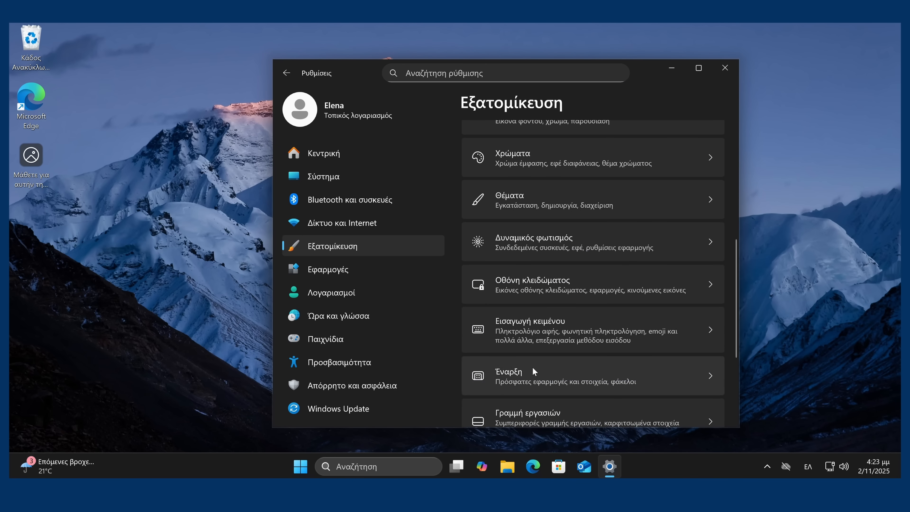
{"action": "left_click", "coordinate": [534, 373]}
{"action": "scroll", "coordinate": [537, 315], "scroll_direction": "down", "scroll_amount": 2}
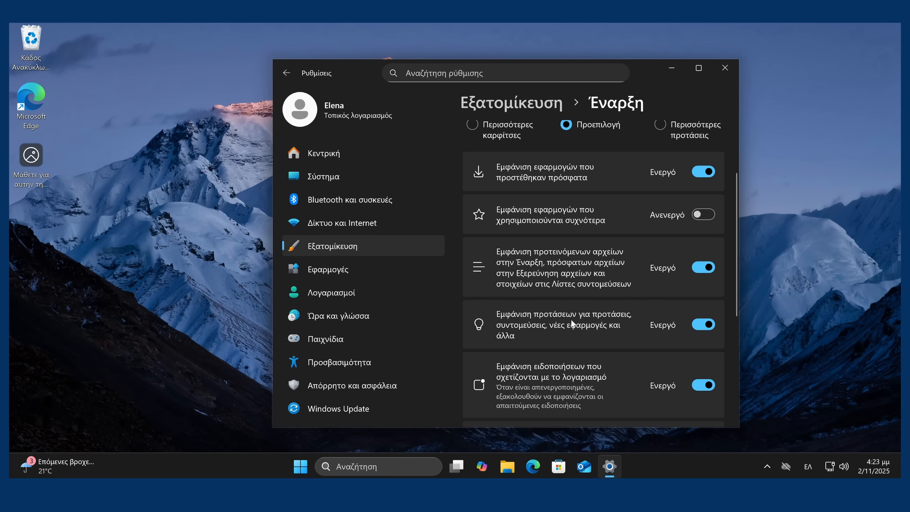
{"action": "left_click", "coordinate": [703, 325]}
Step: Turn off account-related notifications, recommended files and recently added apps in the Start settings
{"action": "scroll", "coordinate": [590, 359], "scroll_direction": "down", "scroll_amount": 1}
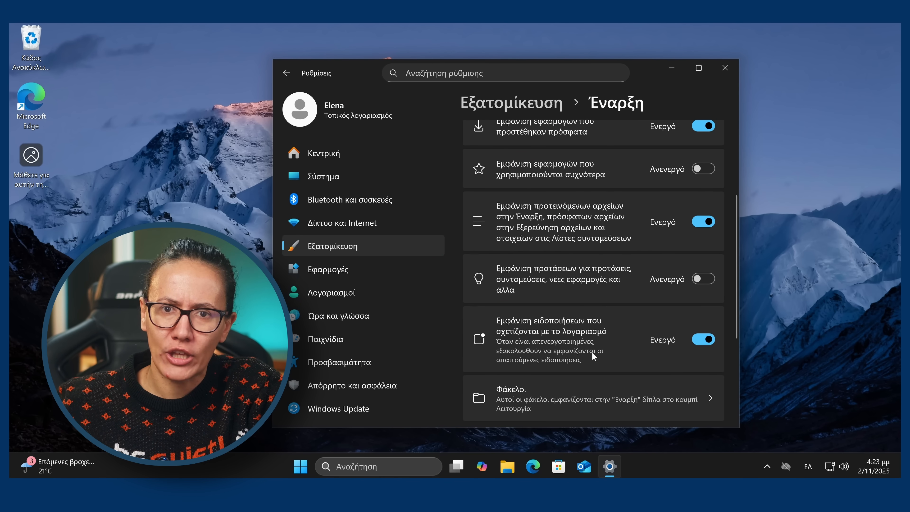
{"action": "left_click", "coordinate": [704, 339]}
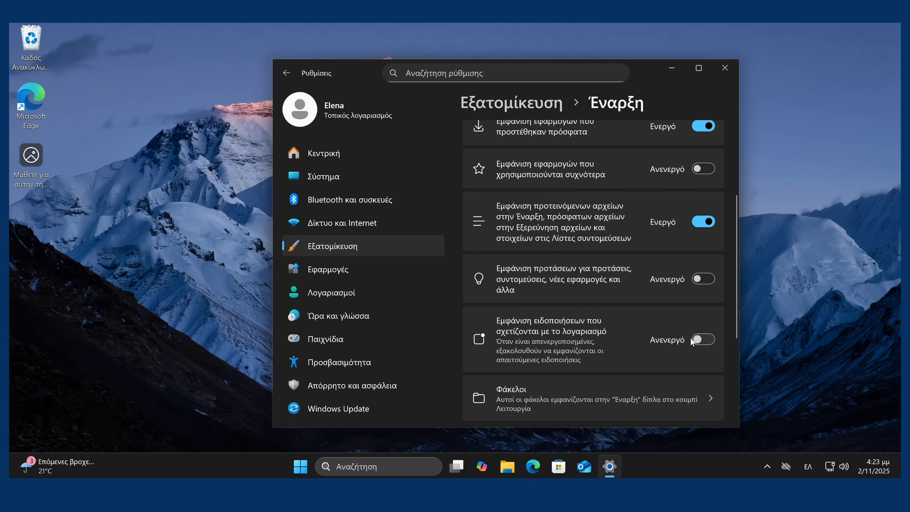
{"action": "scroll", "coordinate": [649, 325], "scroll_direction": "up", "scroll_amount": 2}
{"action": "left_click", "coordinate": [704, 267]}
{"action": "left_click", "coordinate": [703, 172]}
{"action": "scroll", "coordinate": [603, 307], "scroll_direction": "down", "scroll_amount": 3}
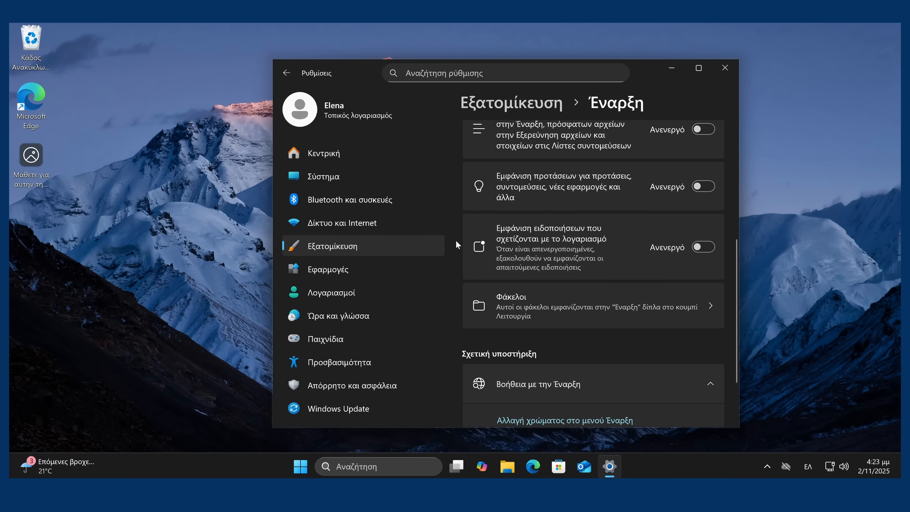
Step: Turn off widgets (Γραφικά στοιχεία) in the taskbar personalization settings
{"action": "left_click", "coordinate": [386, 244]}
{"action": "scroll", "coordinate": [568, 294], "scroll_direction": "down", "scroll_amount": 8}
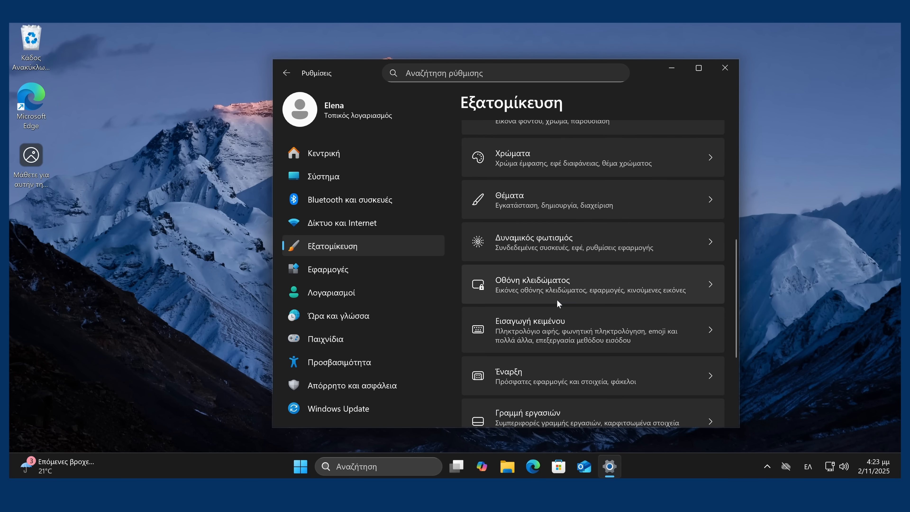
{"action": "left_click", "coordinate": [557, 379]}
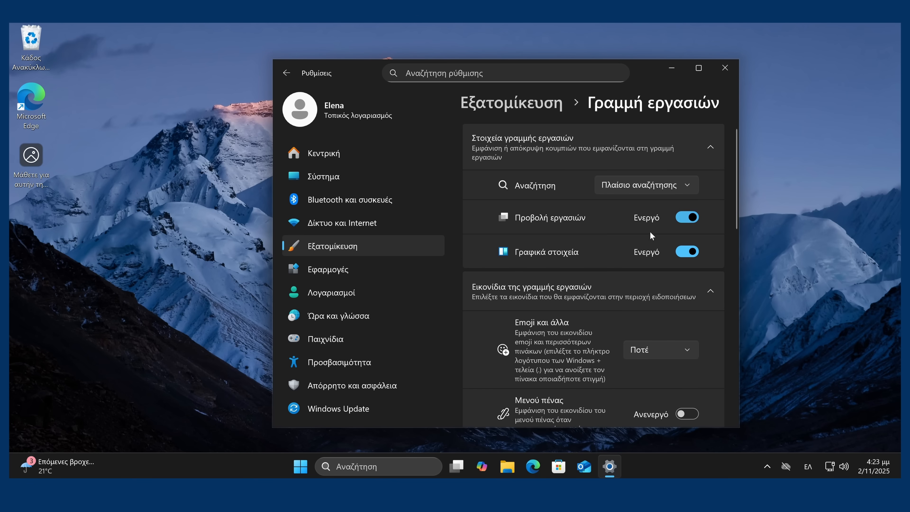
{"action": "left_click", "coordinate": [684, 253]}
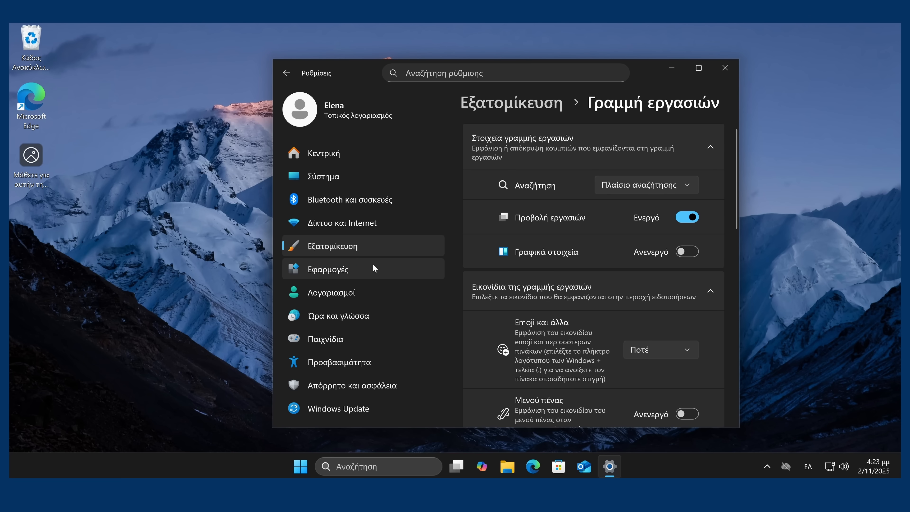
Step: In the privacy settings under Προτάσεις και προσφορές, turn off notifications in Settings and recommendations and offers in Settings
{"action": "left_click", "coordinate": [351, 387]}
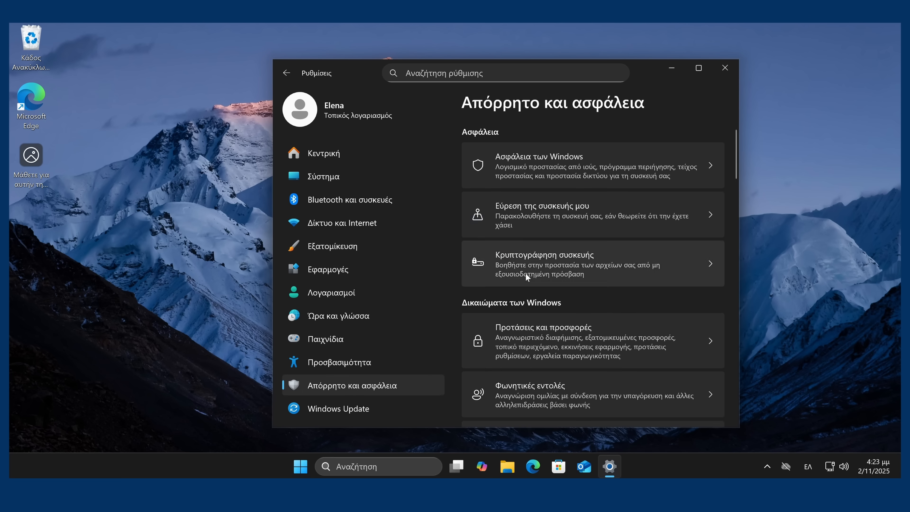
{"action": "left_click", "coordinate": [561, 317]}
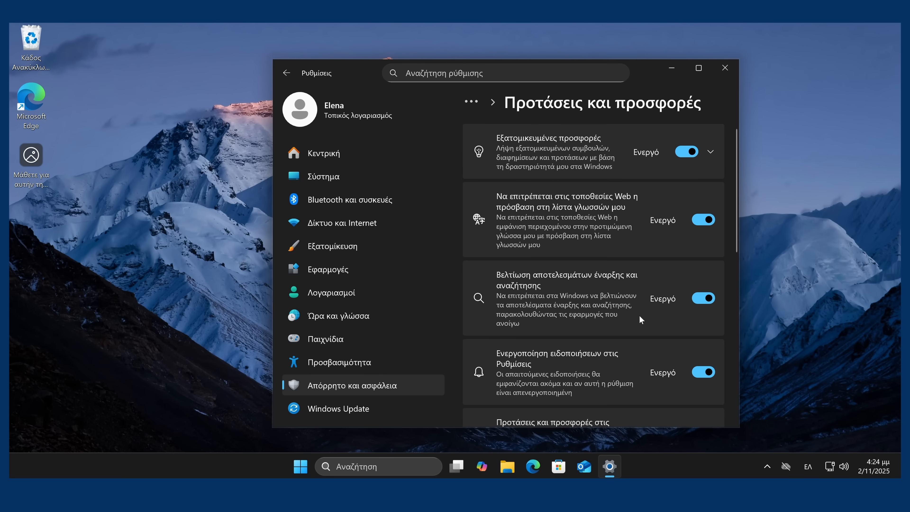
{"action": "scroll", "coordinate": [584, 295], "scroll_direction": "down", "scroll_amount": 1}
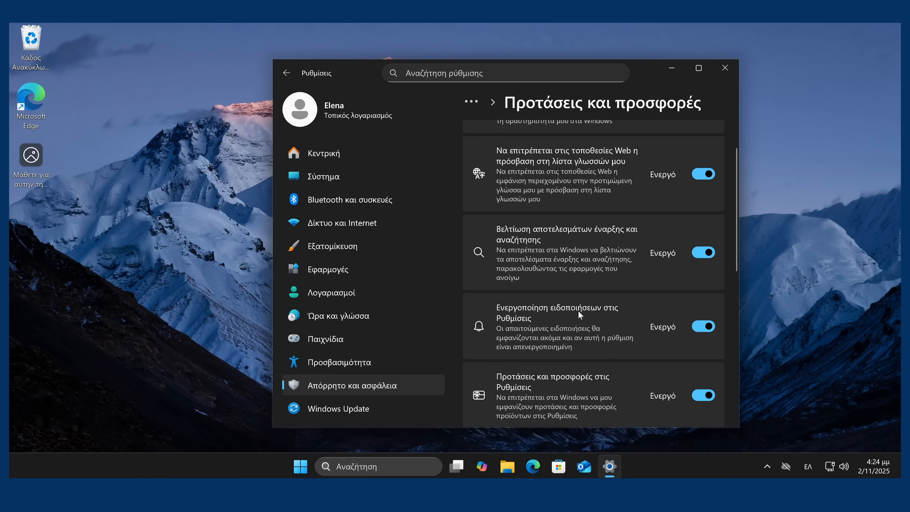
{"action": "left_click", "coordinate": [698, 330]}
{"action": "key", "text": "Num_Lock"}
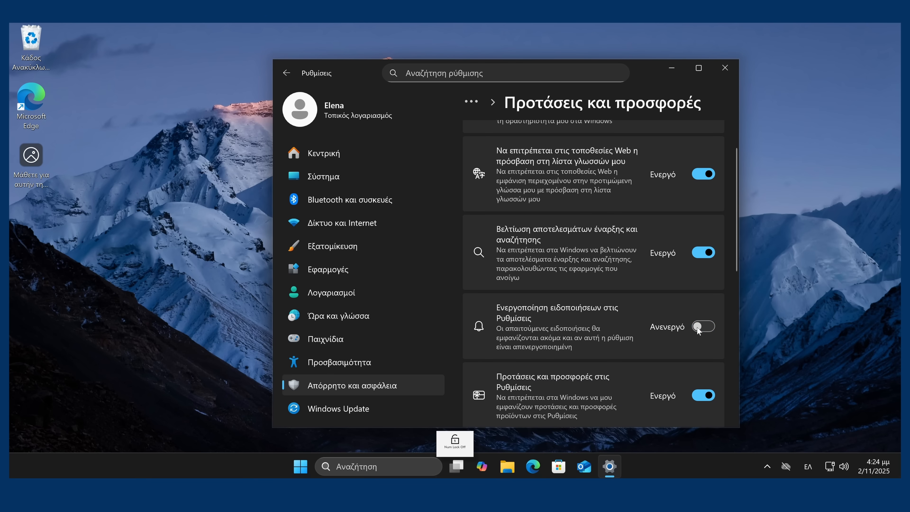
{"action": "scroll", "coordinate": [680, 278], "scroll_direction": "down", "scroll_amount": 1}
{"action": "left_click", "coordinate": [695, 349]}
Step: Turn off improved Start and search results and website access to the language list
{"action": "scroll", "coordinate": [693, 341], "scroll_direction": "down", "scroll_amount": 1}
{"action": "scroll", "coordinate": [691, 286], "scroll_direction": "up", "scroll_amount": 2}
{"action": "left_click", "coordinate": [697, 252]}
{"action": "scroll", "coordinate": [689, 249], "scroll_direction": "up", "scroll_amount": 1}
{"action": "left_click", "coordinate": [697, 220]}
{"action": "scroll", "coordinate": [648, 311], "scroll_direction": "down", "scroll_amount": 2}
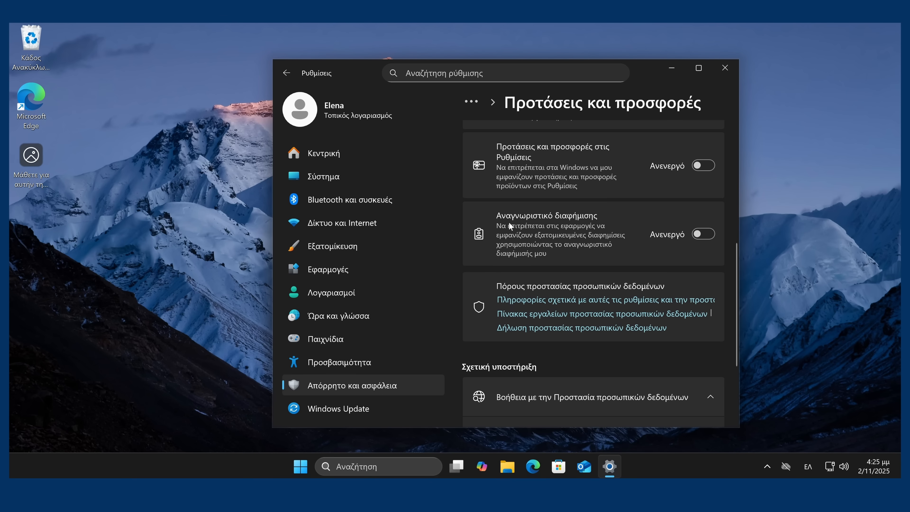
Step: Open the feedback frequency (Συχνότητα σχολίων) choices in the diagnostics and feedback privacy settings
{"action": "key", "text": "alt+Left"}
{"action": "scroll", "coordinate": [564, 308], "scroll_direction": "down", "scroll_amount": 5}
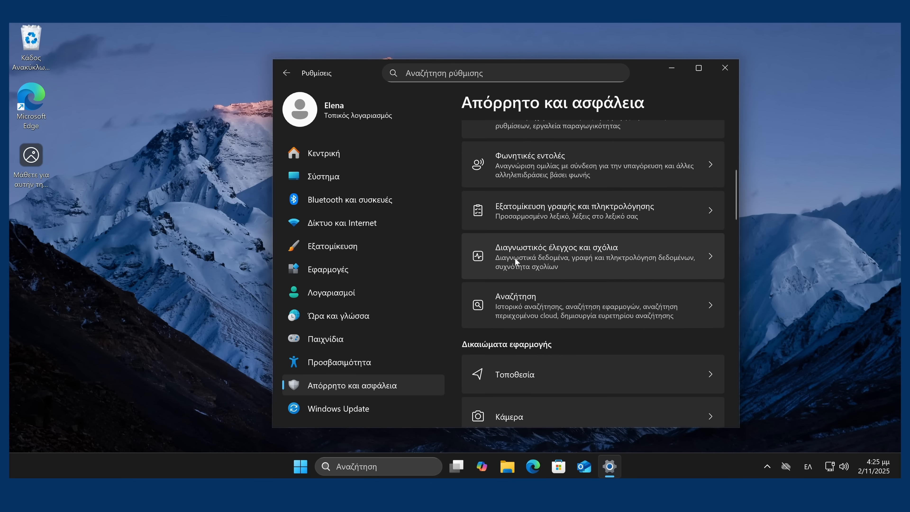
{"action": "left_click", "coordinate": [593, 251]}
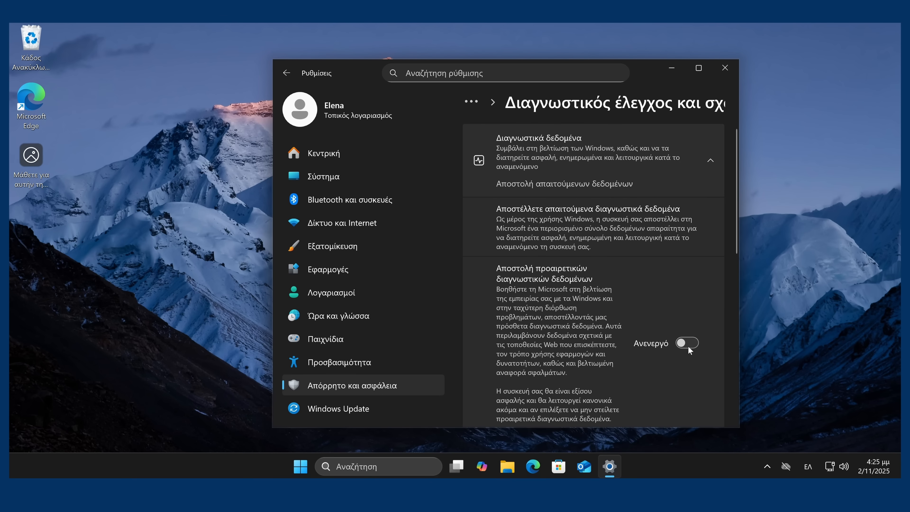
{"action": "scroll", "coordinate": [686, 344], "scroll_direction": "down", "scroll_amount": 5}
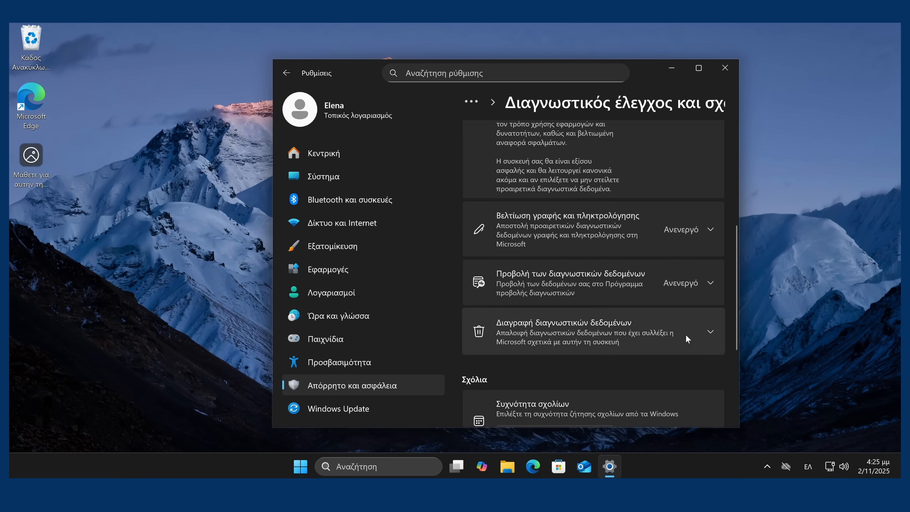
{"action": "scroll", "coordinate": [685, 334], "scroll_direction": "down", "scroll_amount": 1}
{"action": "scroll", "coordinate": [545, 325], "scroll_direction": "down", "scroll_amount": 2}
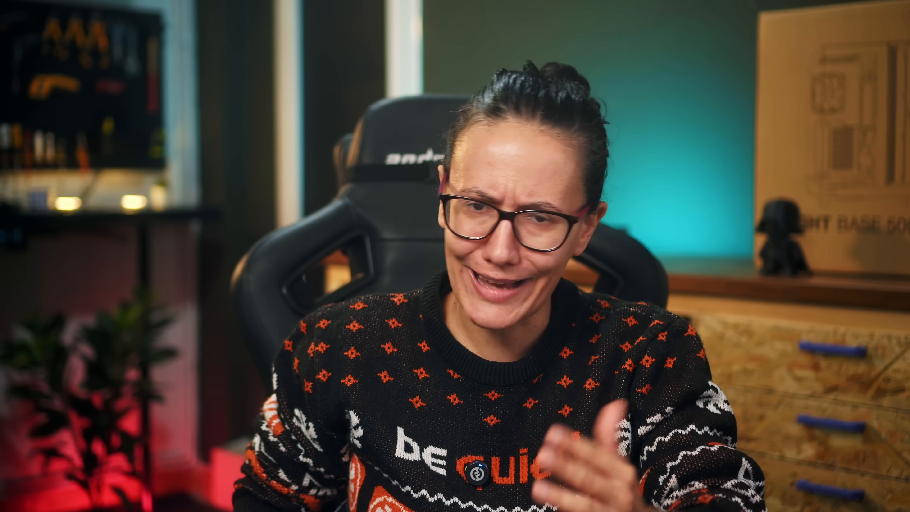
{"action": "left_click", "coordinate": [546, 299]}
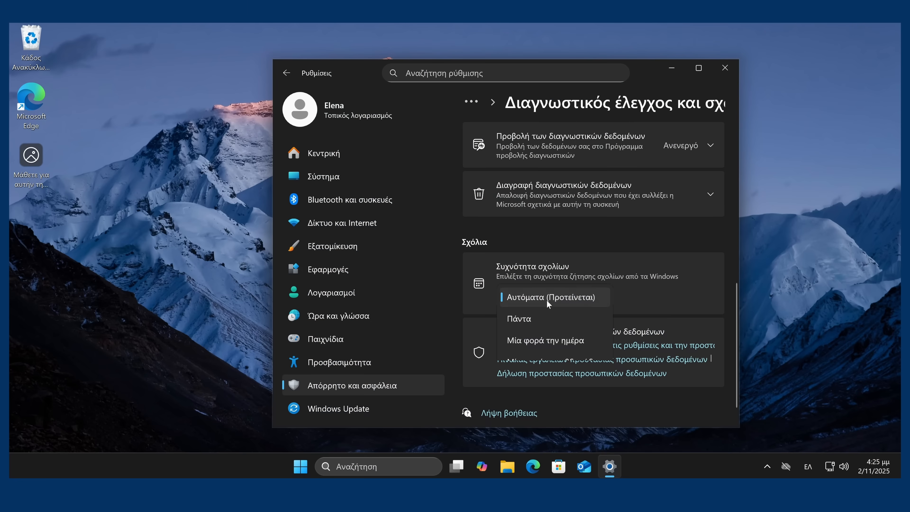